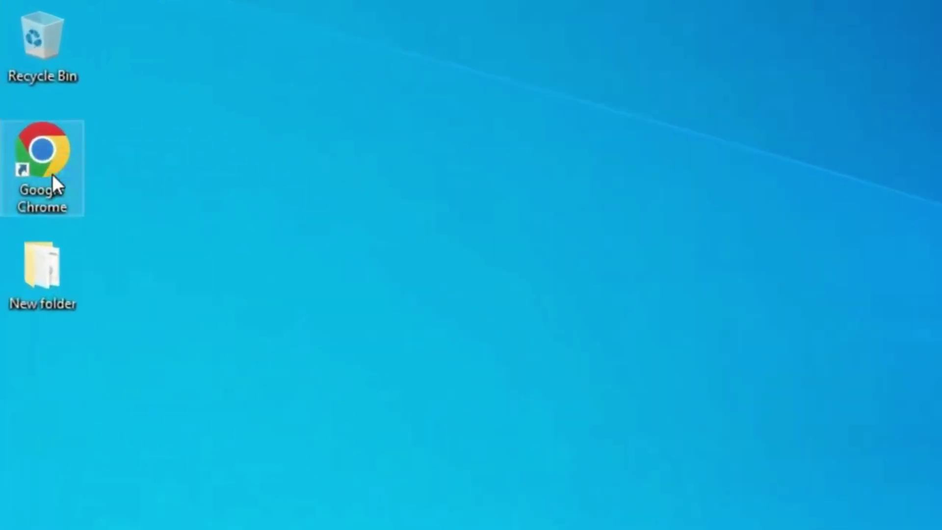
Launch Chrome and search Google for 'bluetooth driver for windows 10'
{"action": "double_click", "coordinate": [53, 177]}
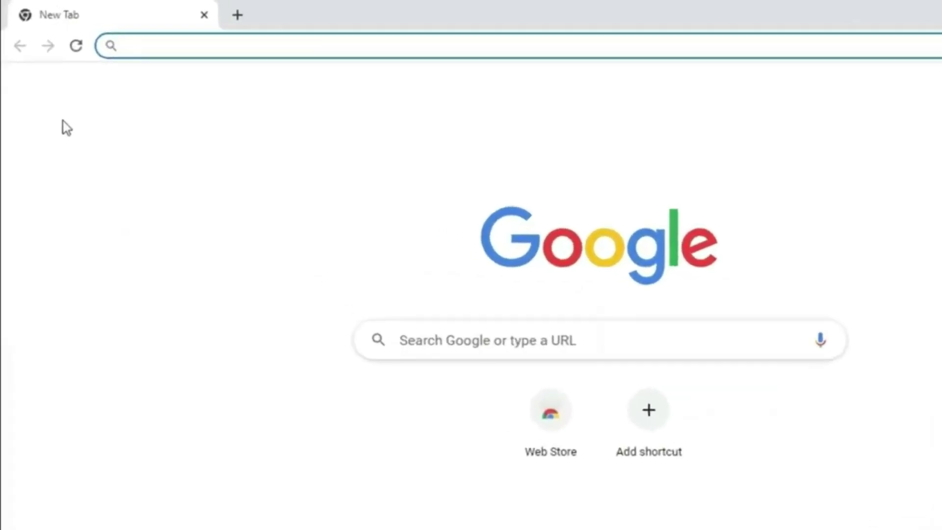
{"action": "type", "text": "blueto"}
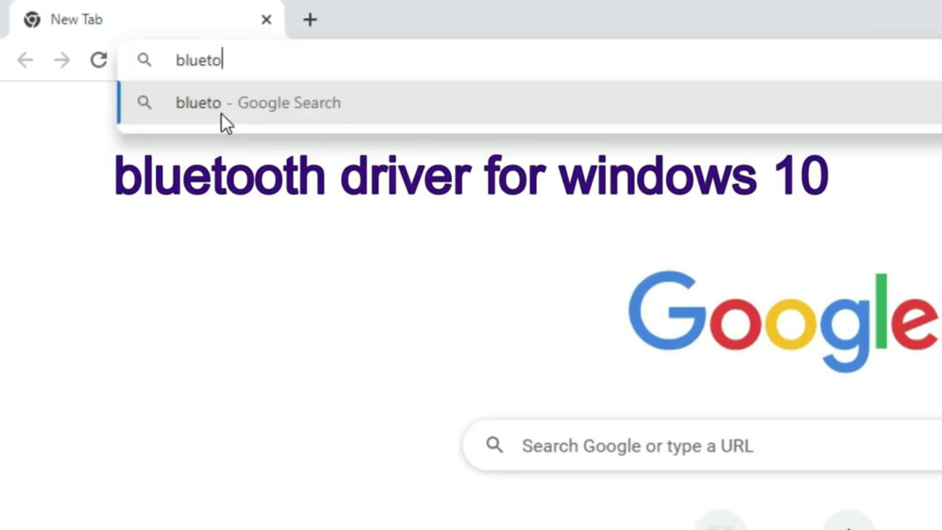
{"action": "type", "text": "oth driv"}
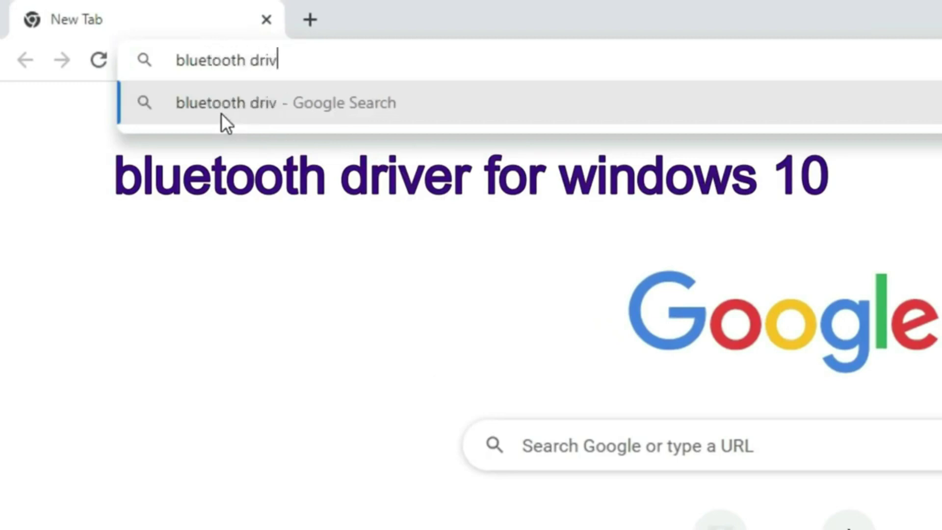
{"action": "type", "text": "er for win"}
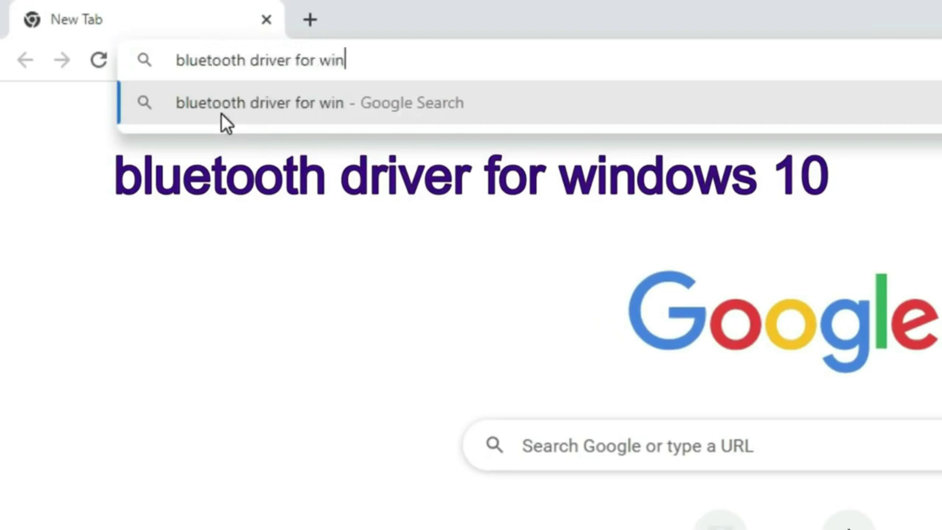
{"action": "type", "text": "dows 10"}
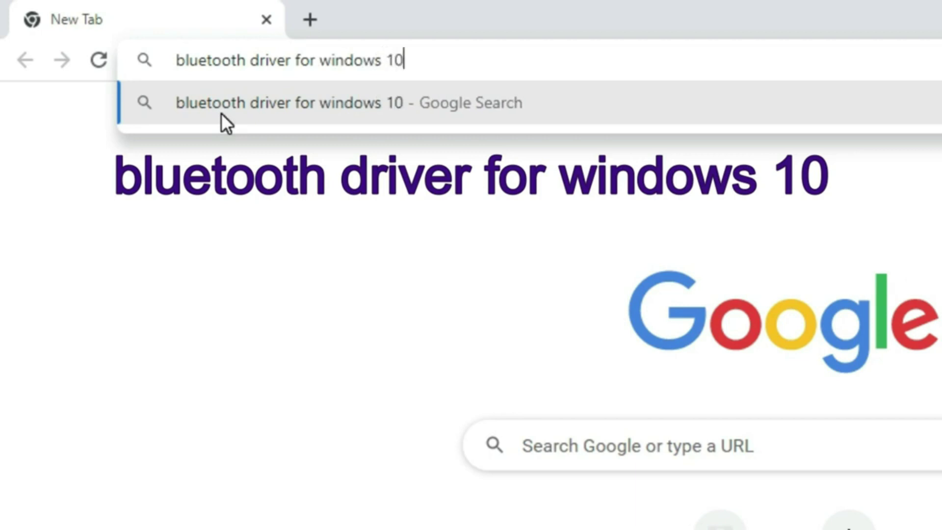
{"action": "key", "text": "Return"}
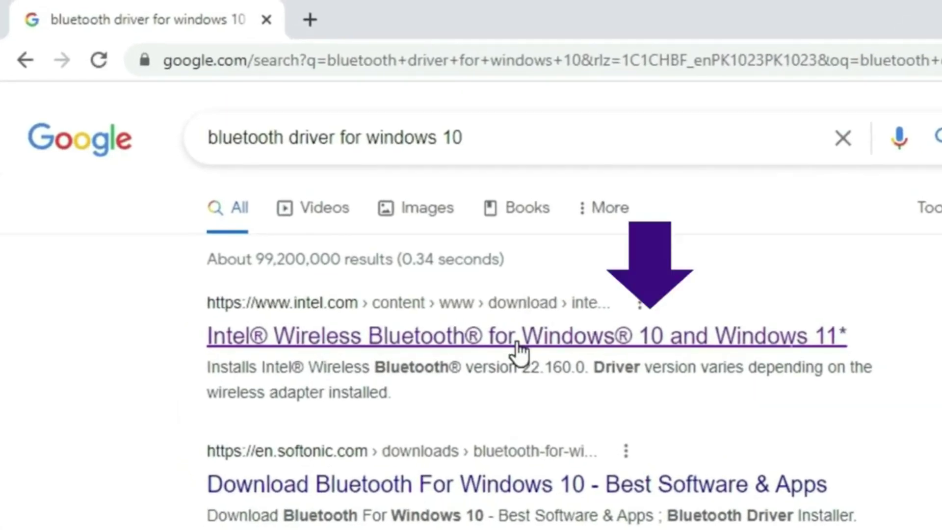
Download the BT-22.160.0-32-64UWD-Win10-Win11.exe installer from Intel's Wireless Bluetooth page, accepting the license terms
{"action": "left_click", "coordinate": [483, 334]}
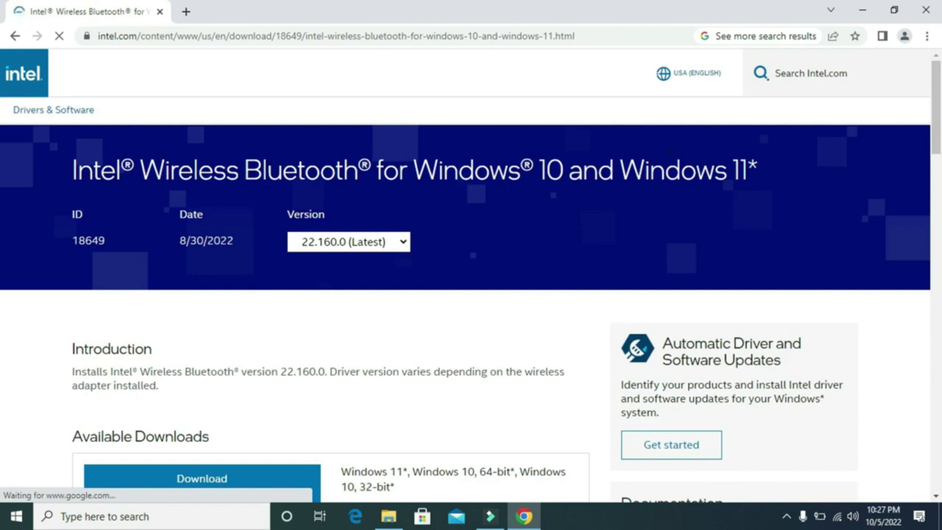
{"action": "scroll", "coordinate": [3, 98], "scroll_direction": "down", "scroll_amount": 2}
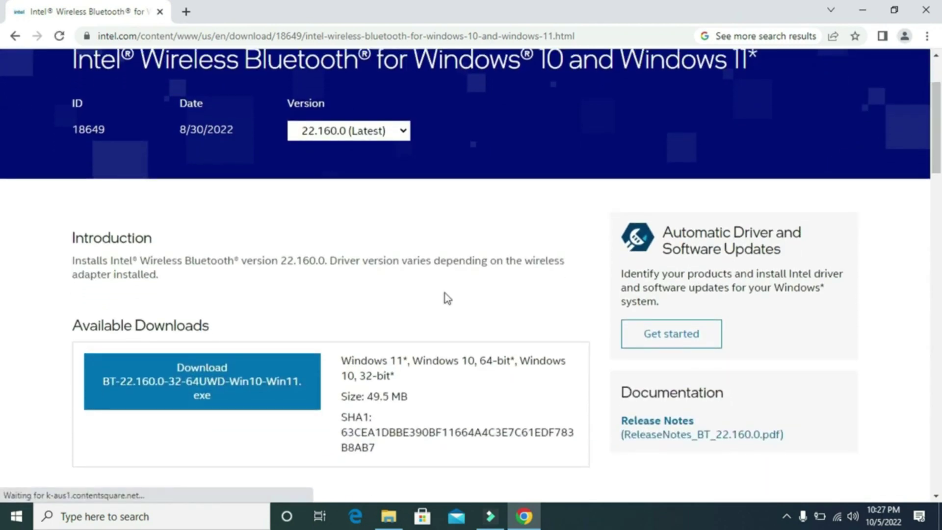
{"action": "left_click", "coordinate": [228, 387]}
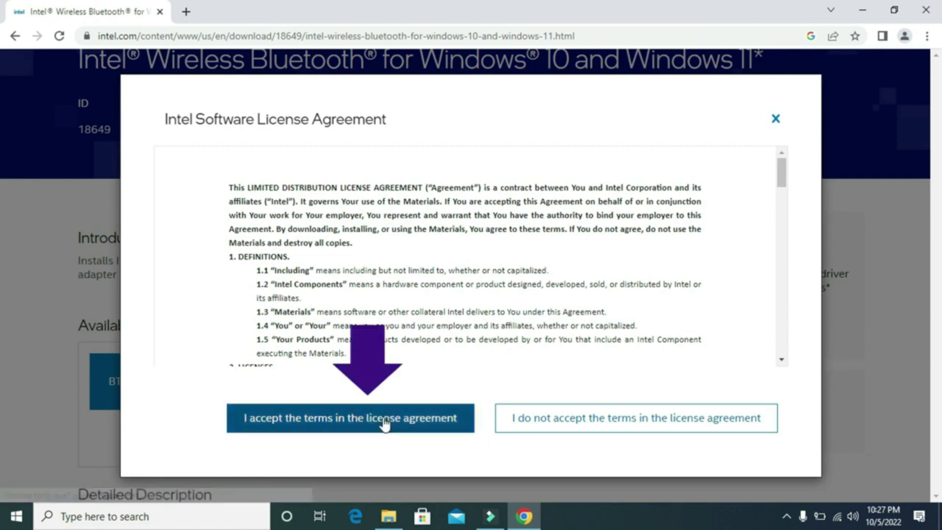
{"action": "left_click", "coordinate": [383, 420]}
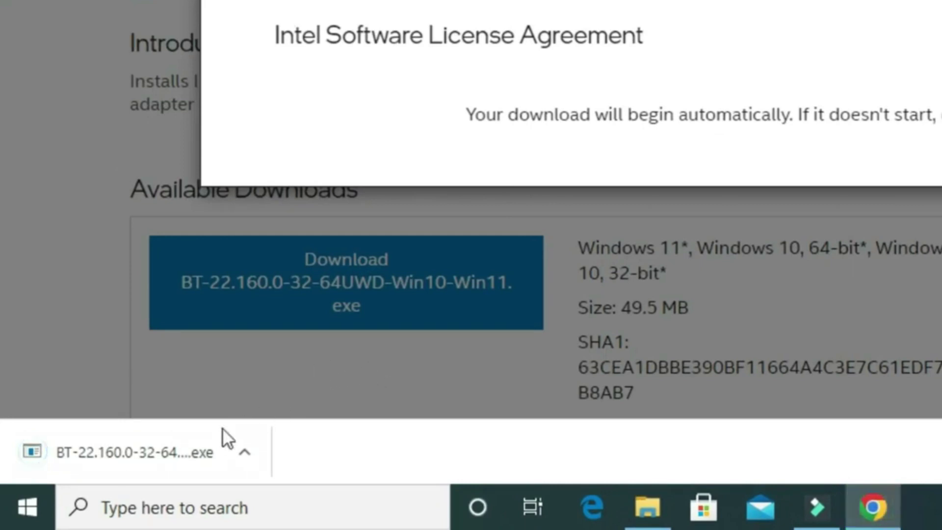
Run the downloaded Intel installer and repair the existing Intel Wireless Bluetooth installation
{"action": "left_click", "coordinate": [131, 449]}
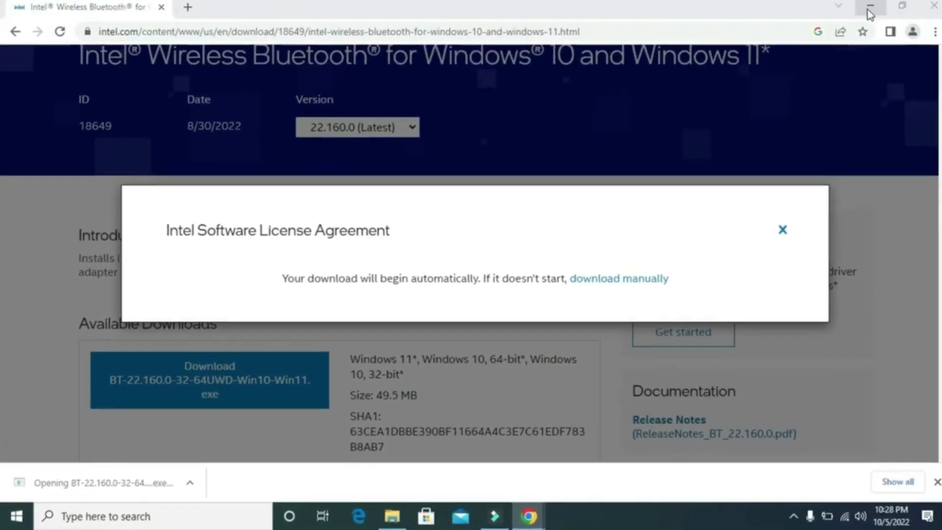
{"action": "left_click", "coordinate": [861, 14]}
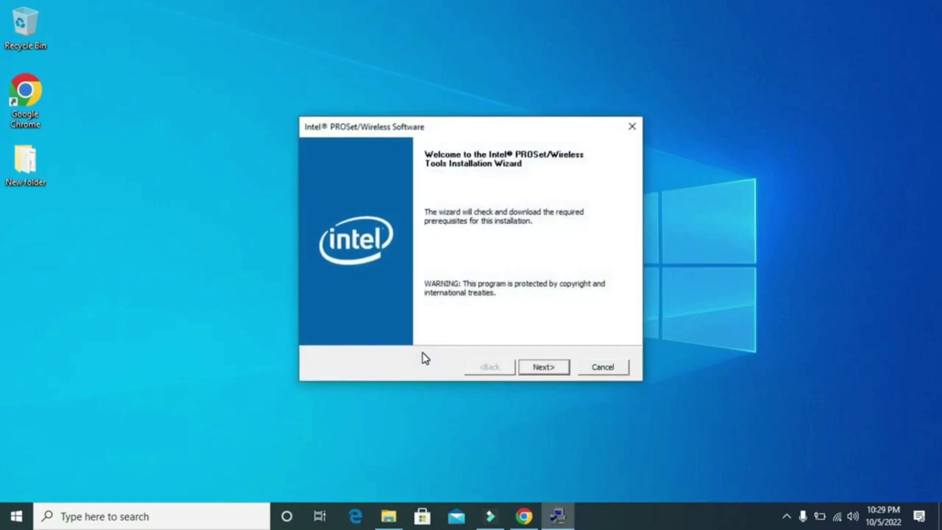
{"action": "left_click", "coordinate": [539, 368]}
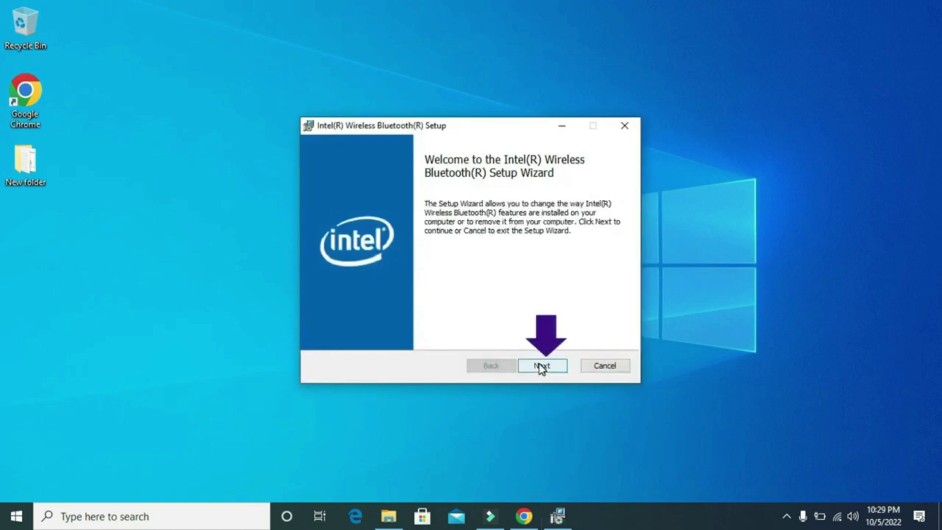
{"action": "left_click", "coordinate": [541, 366]}
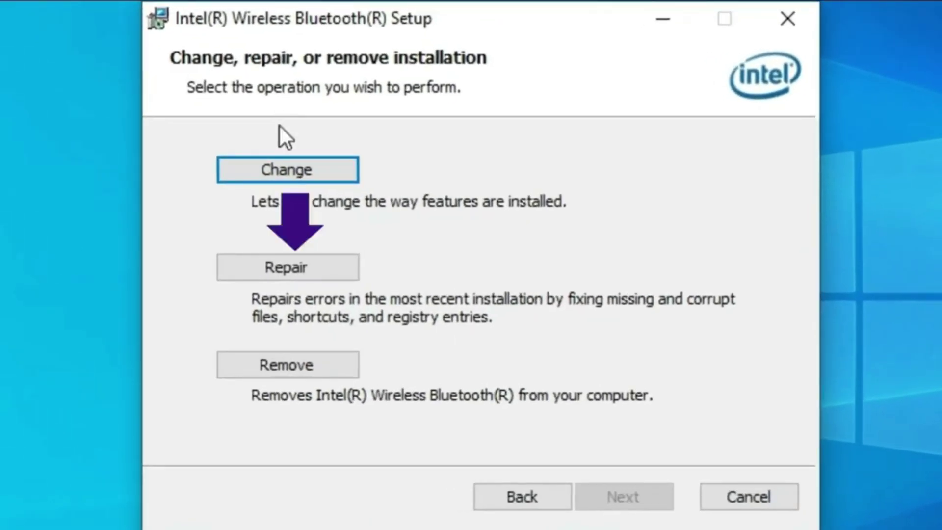
{"action": "left_click", "coordinate": [291, 257]}
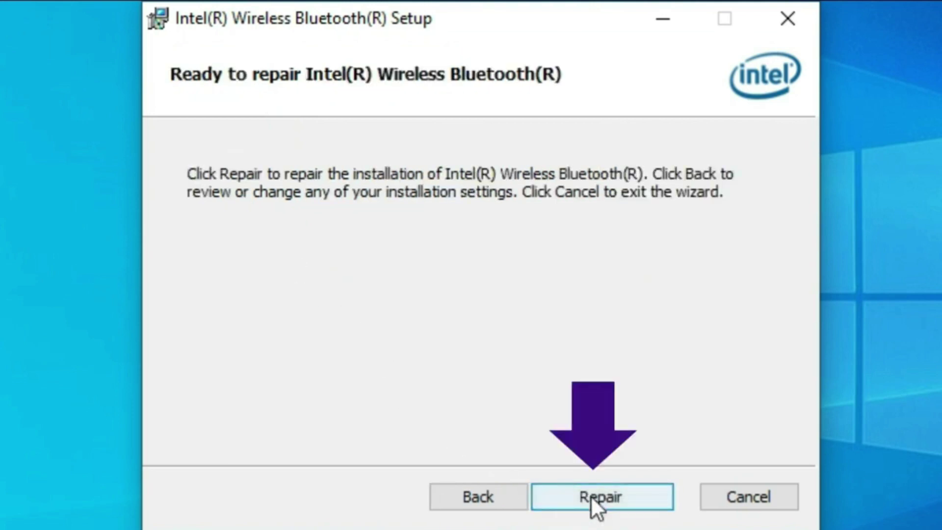
{"action": "left_click", "coordinate": [590, 495]}
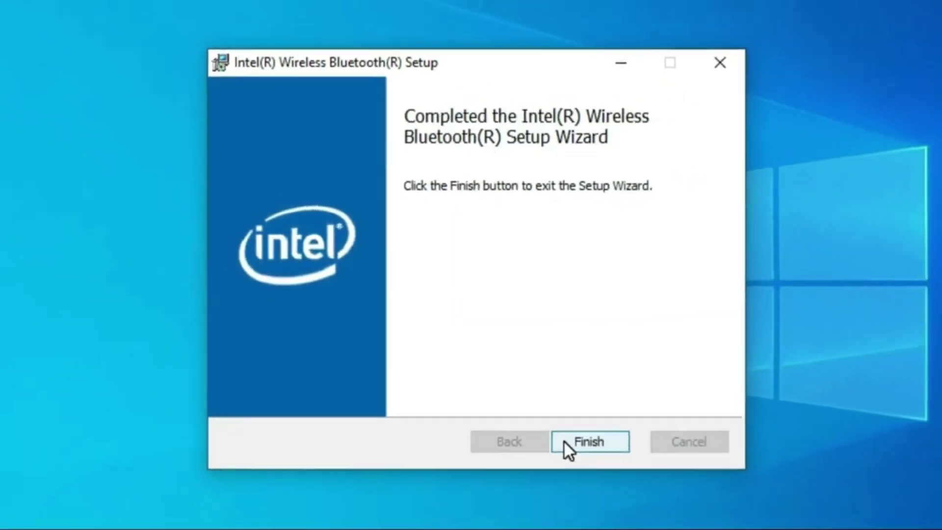
{"action": "left_click", "coordinate": [571, 442]}
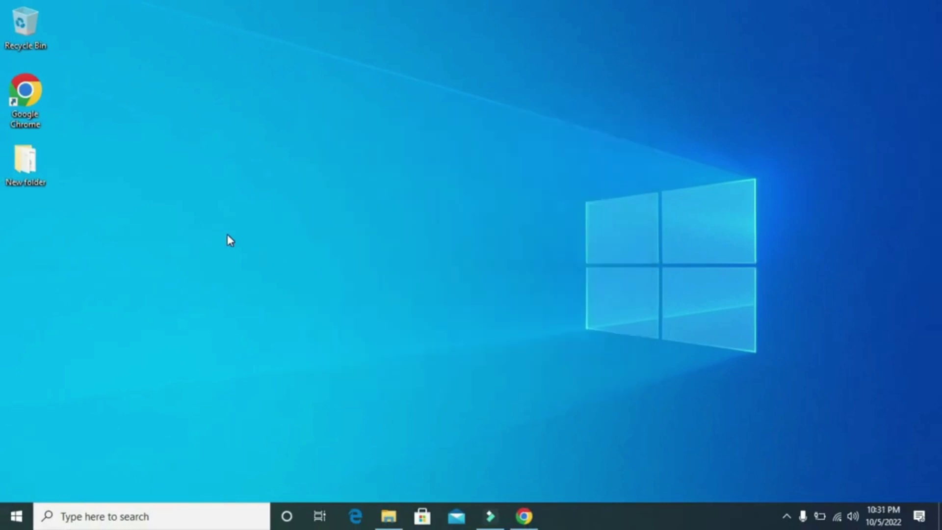
Browse from This PC through Local Disk (C:) and Windows into System32
{"action": "double_click", "coordinate": [22, 171]}
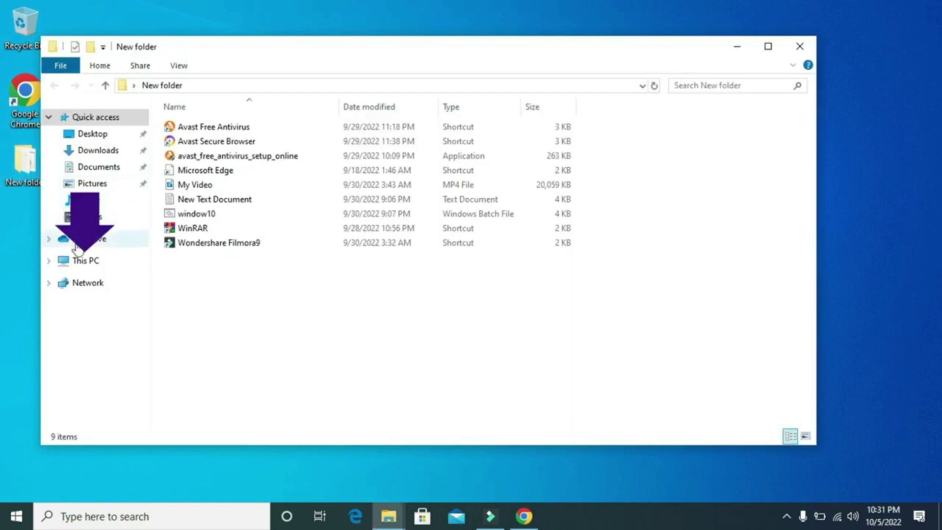
{"action": "left_click", "coordinate": [86, 261]}
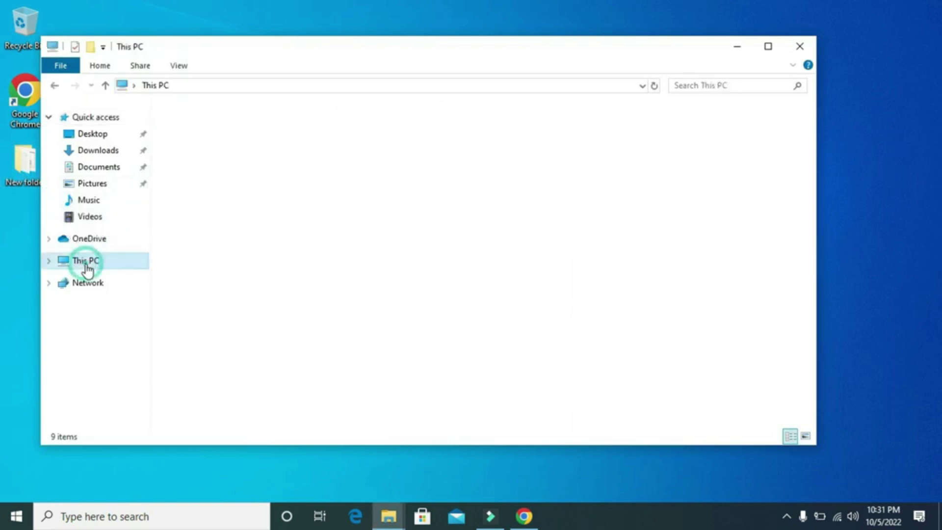
{"action": "double_click", "coordinate": [176, 283]}
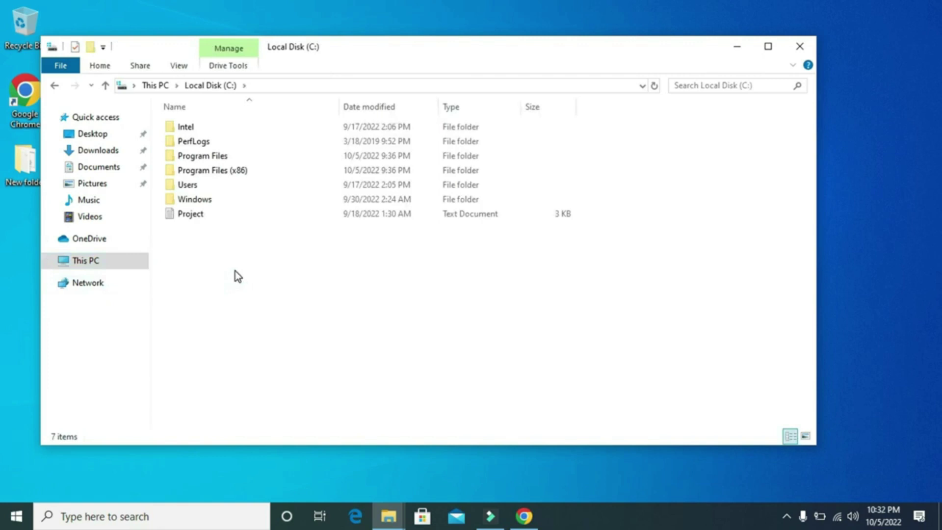
{"action": "double_click", "coordinate": [213, 201]}
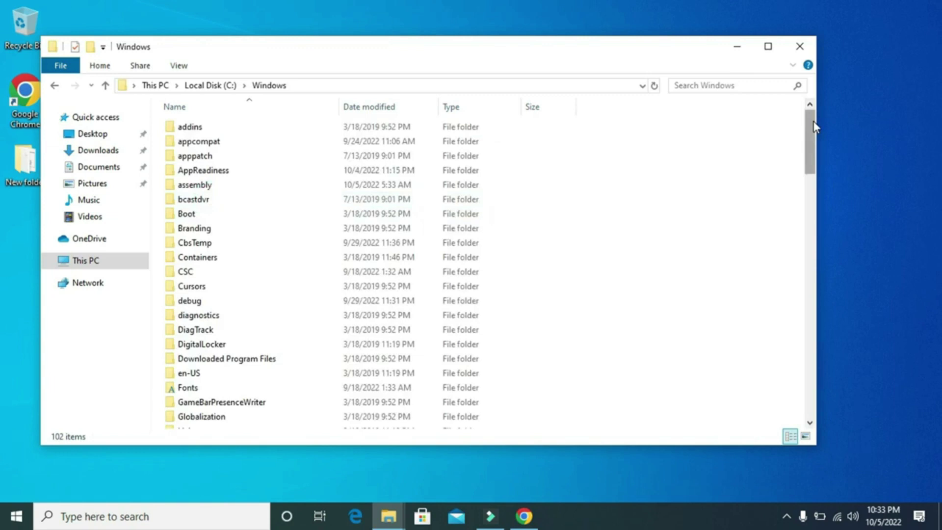
{"action": "left_click_drag", "start_coordinate": [812, 126], "coordinate": [807, 256]}
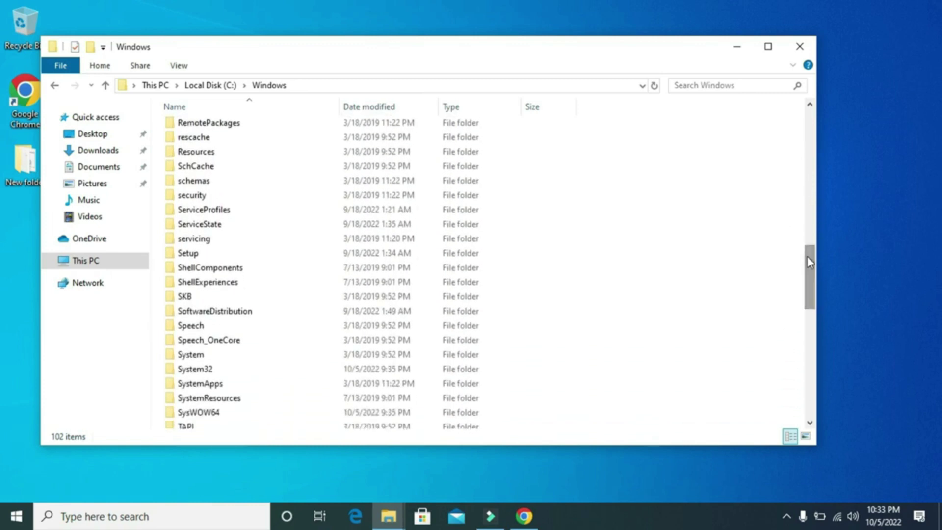
{"action": "double_click", "coordinate": [234, 369]}
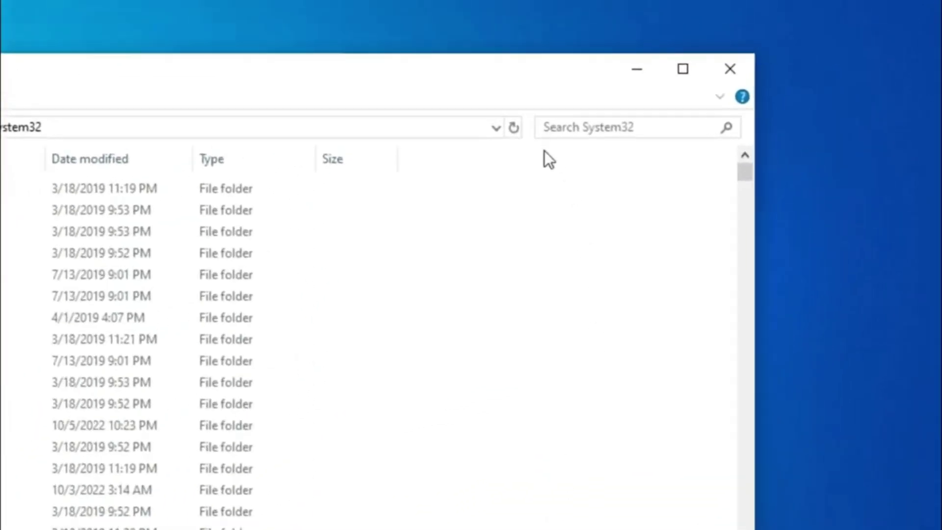
Find fsquirt in System32, send a shortcut to the desktop, then minimize Explorer
{"action": "left_click", "coordinate": [505, 145]}
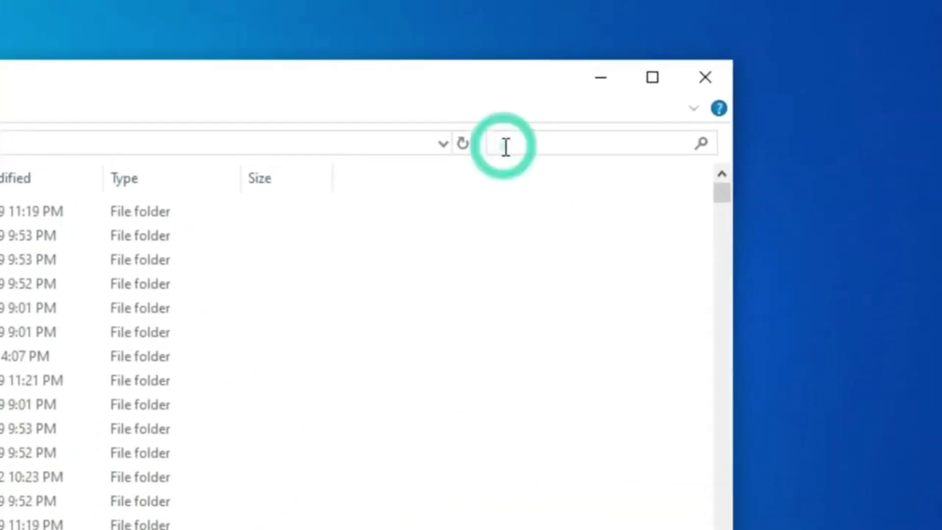
{"action": "type", "text": "f"}
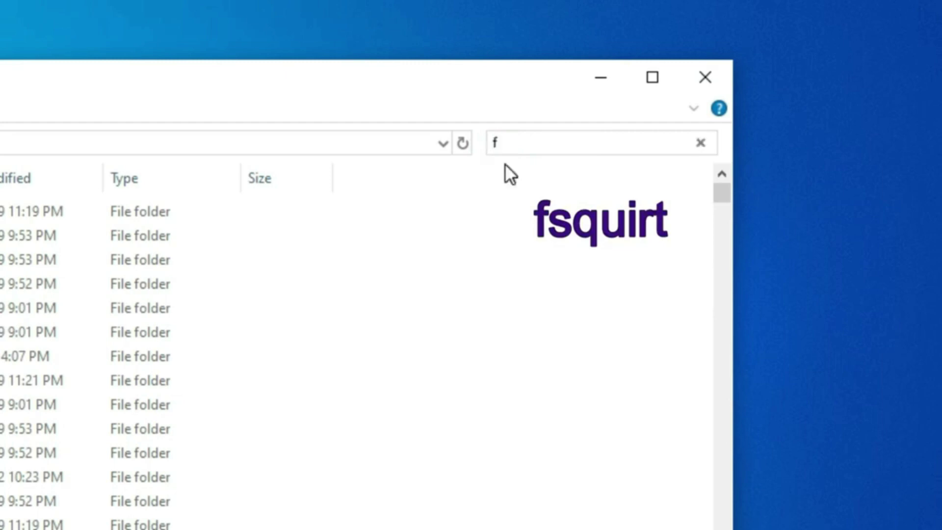
{"action": "type", "text": "squir"}
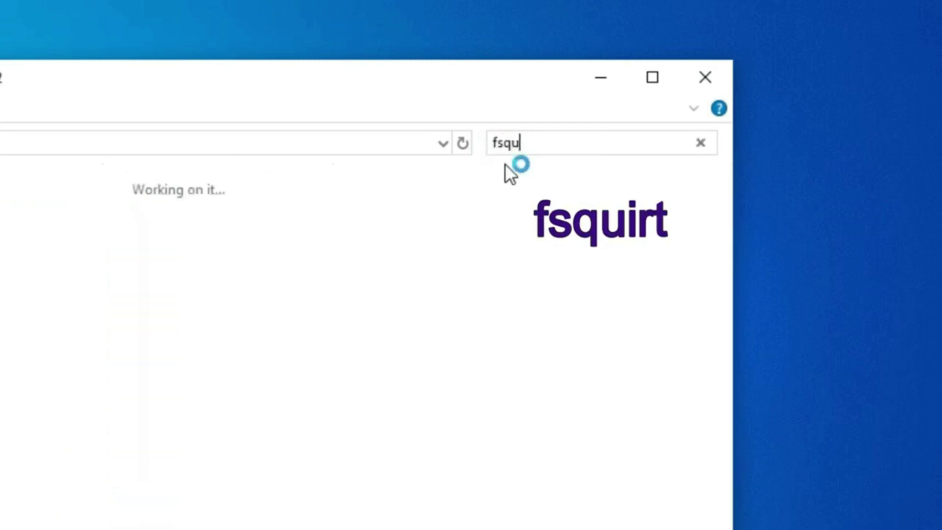
{"action": "type", "text": "t"}
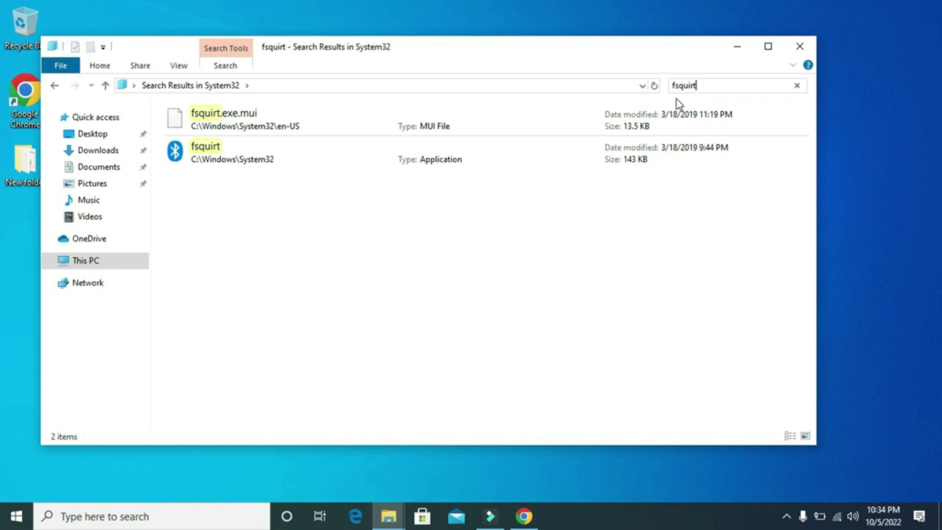
{"action": "left_click", "coordinate": [268, 157]}
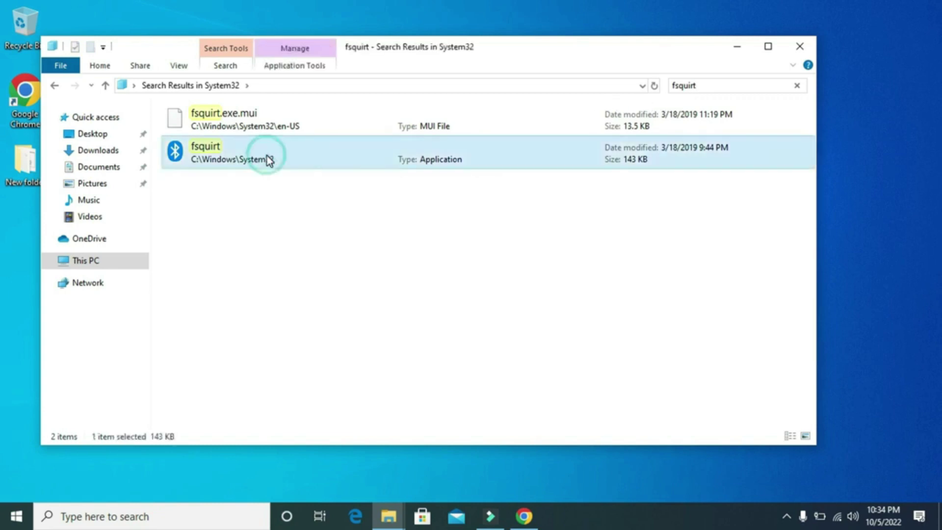
{"action": "right_click", "coordinate": [269, 160]}
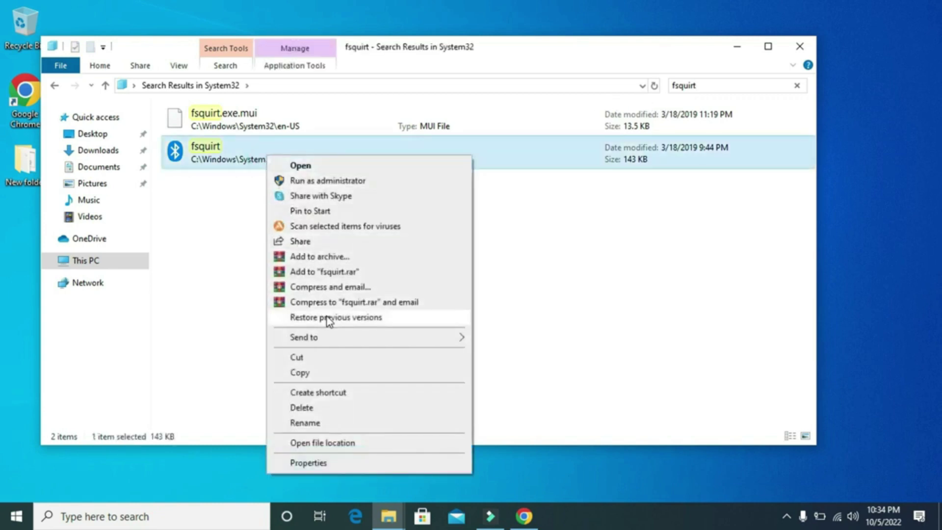
{"action": "mouse_move", "coordinate": [333, 337]}
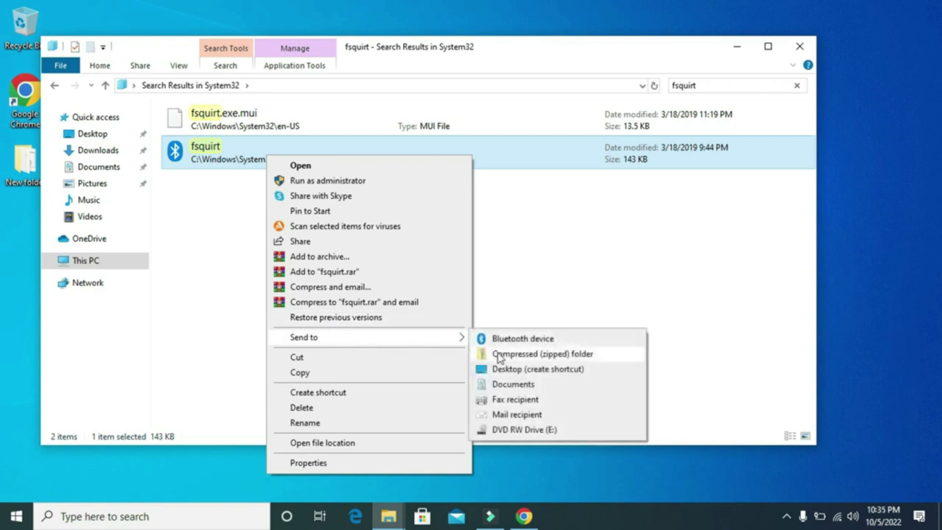
{"action": "left_click", "coordinate": [507, 373]}
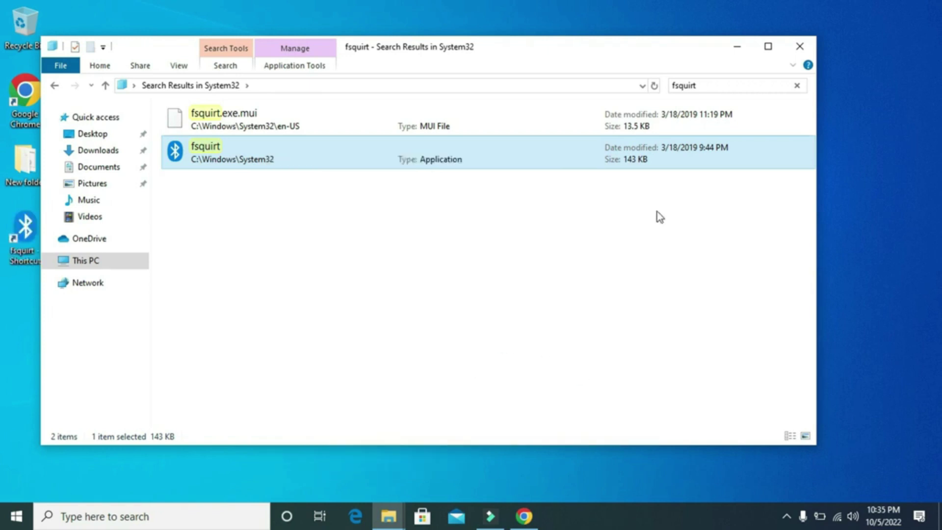
{"action": "left_click", "coordinate": [739, 46]}
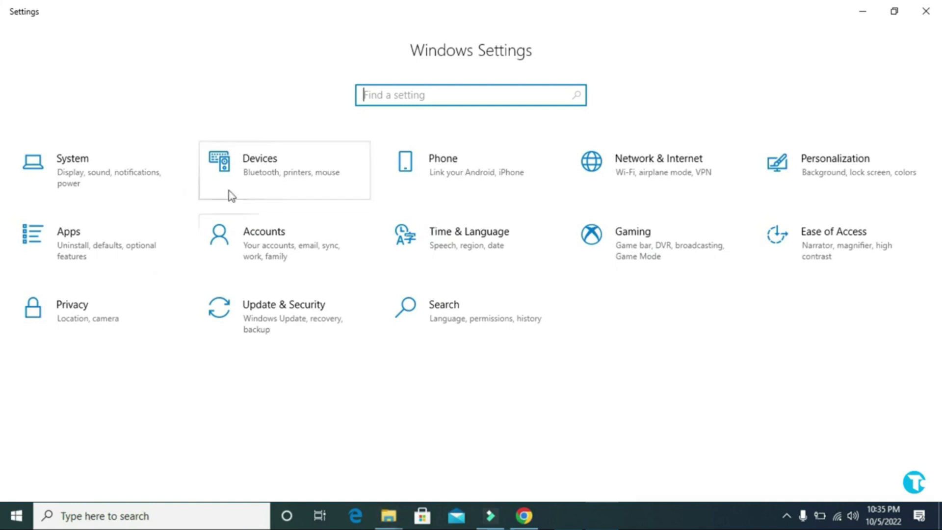
Open the Devices page showing Bluetooth & other devices
{"action": "left_click", "coordinate": [246, 162]}
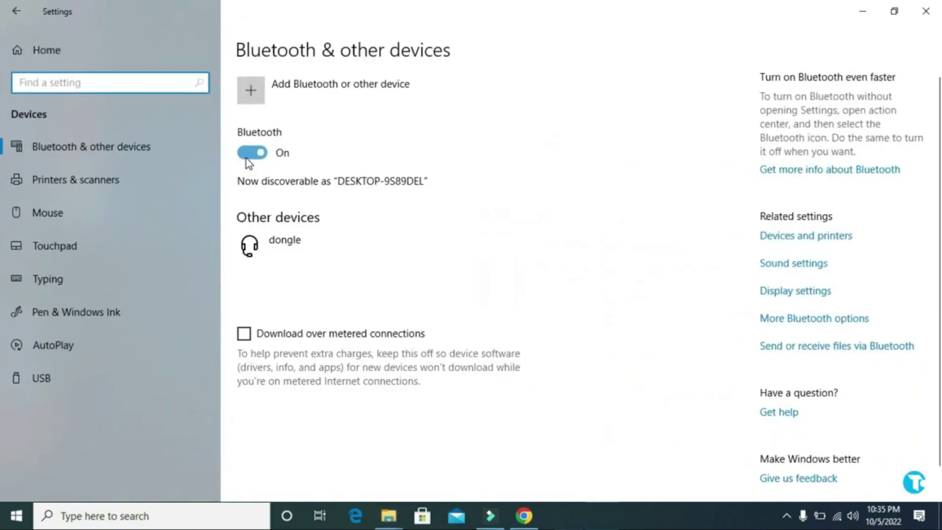
Add the P47 headphones as a new Bluetooth device and confirm pairing
{"action": "left_click", "coordinate": [257, 90]}
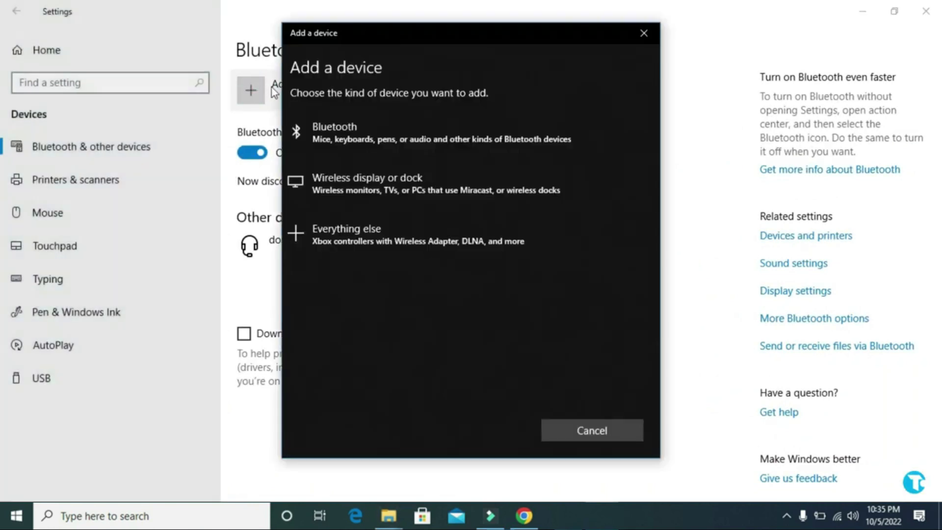
{"action": "left_click", "coordinate": [351, 122]}
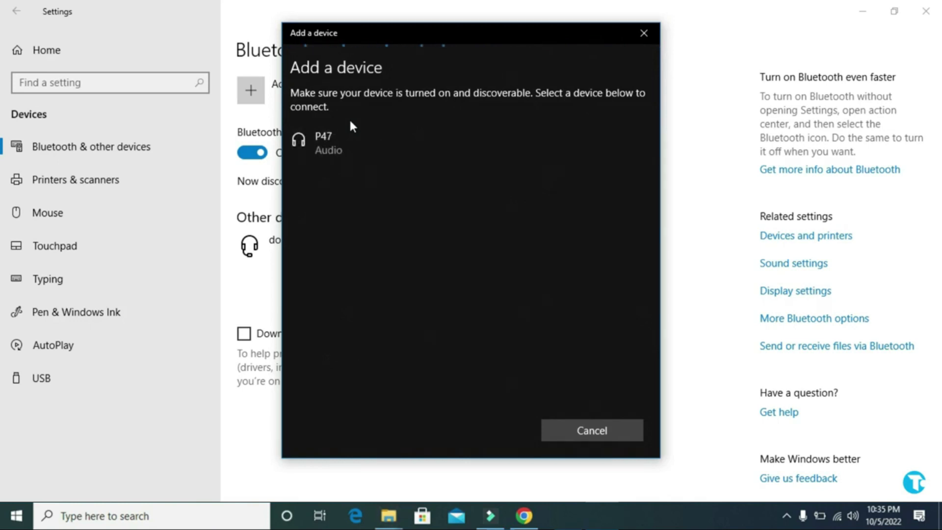
{"action": "left_click", "coordinate": [323, 152]}
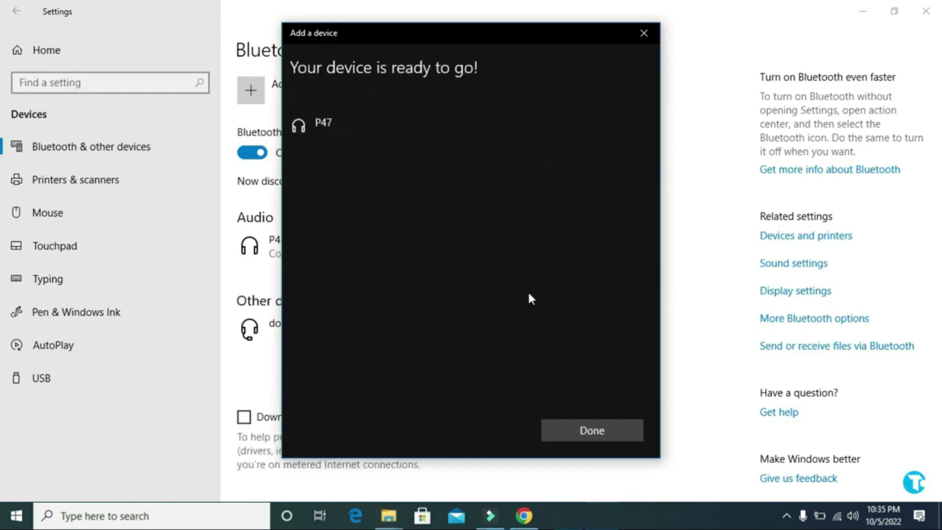
{"action": "left_click", "coordinate": [611, 422]}
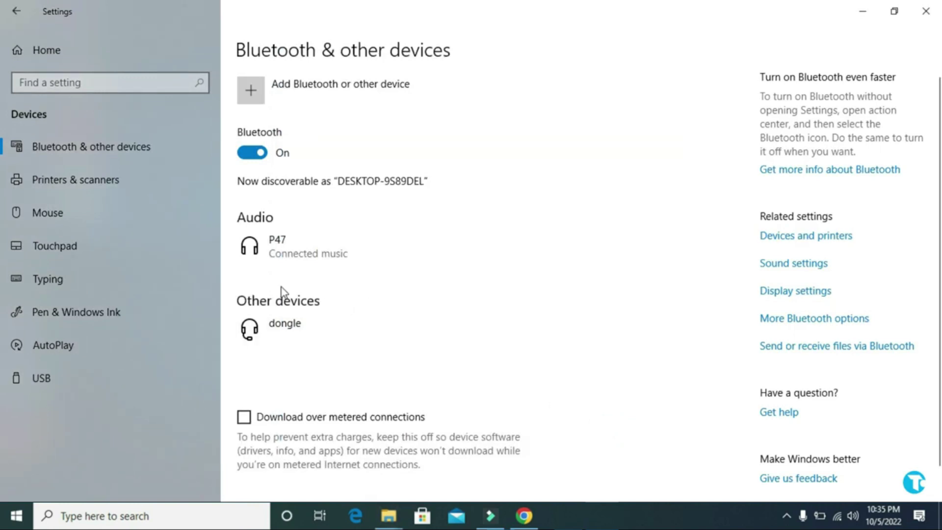